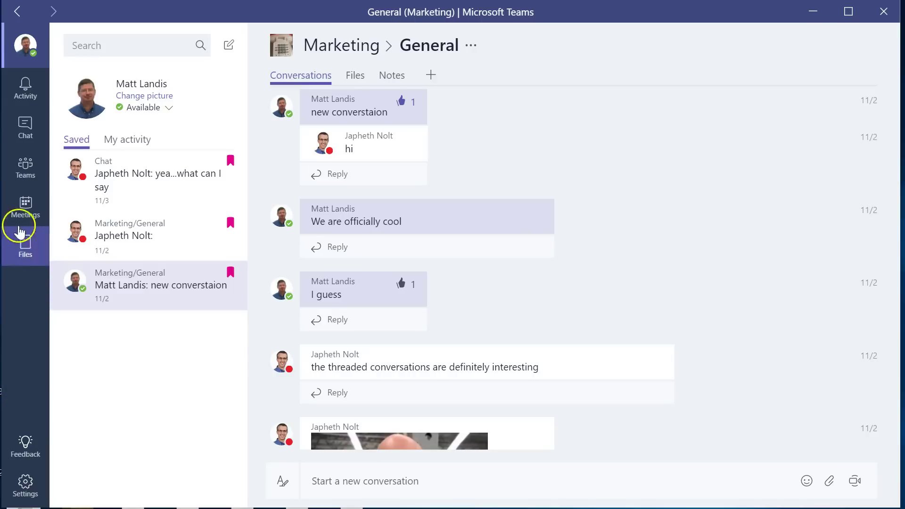
# - Move from Teams through Chat to Meetings, showing the 'Discuss new feature: Music on Hold' meeting details
pyautogui.click(27, 175)
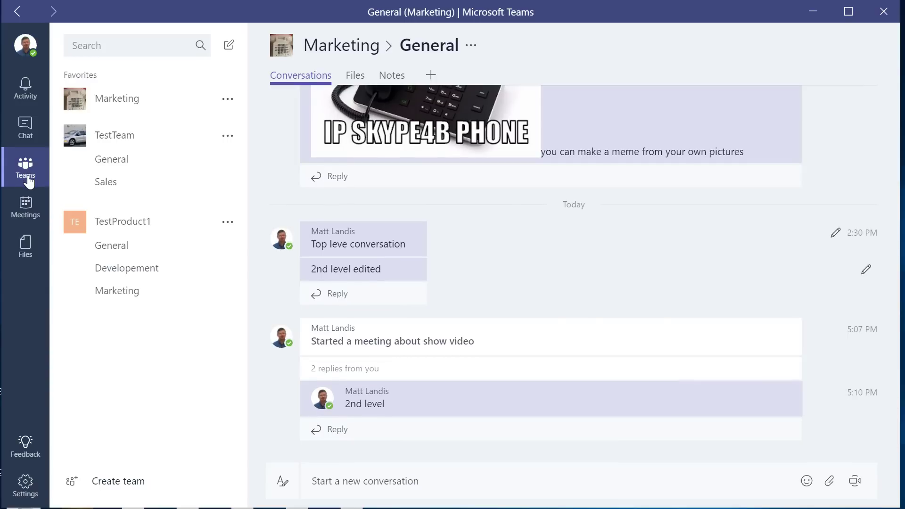
pyautogui.click(30, 187)
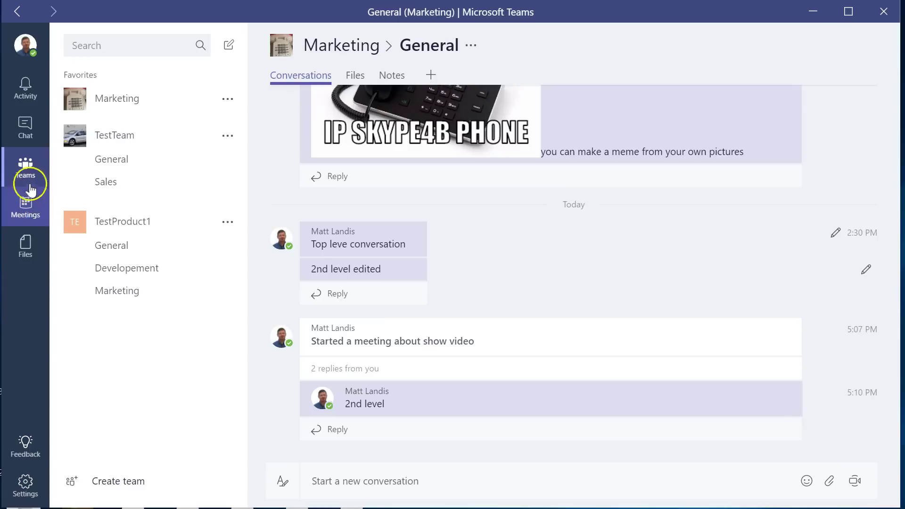
pyautogui.click(25, 137)
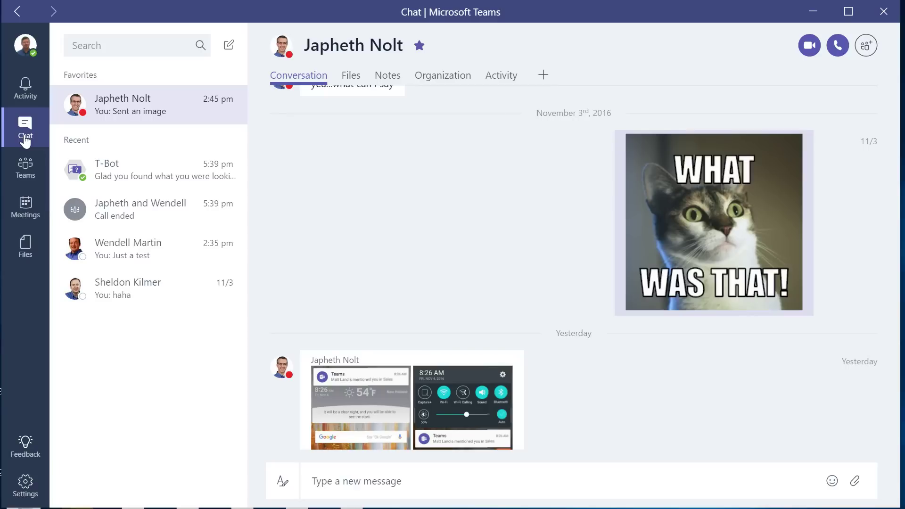
pyautogui.click(28, 210)
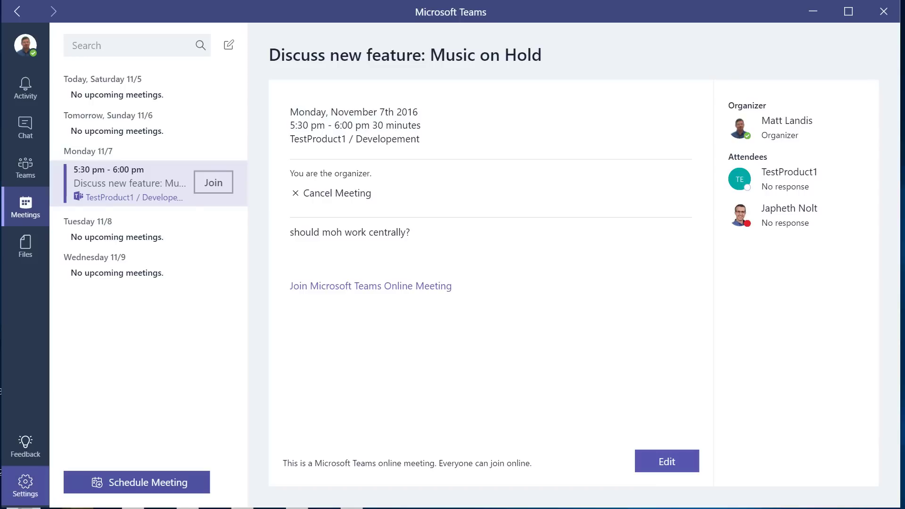
# - Open your profile's My activity list, review presence statuses, and bring up search suggestions
pyautogui.click(26, 60)
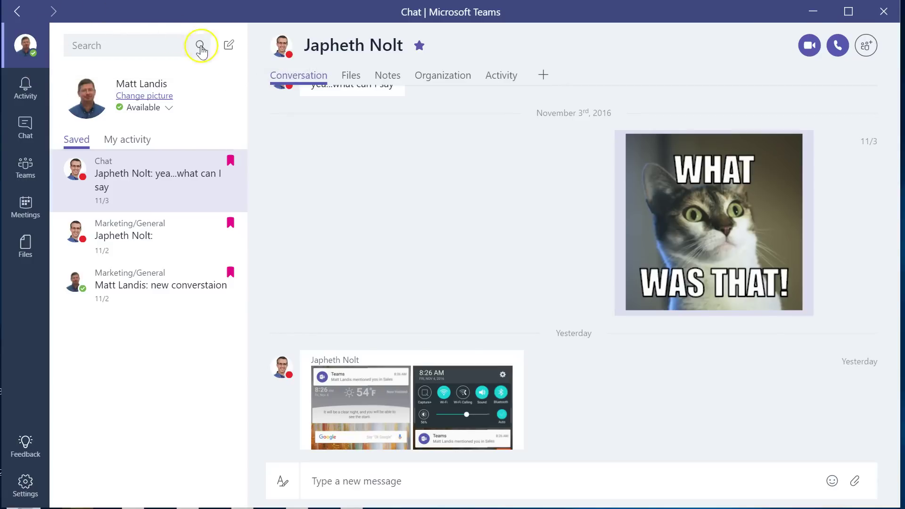
pyautogui.click(141, 145)
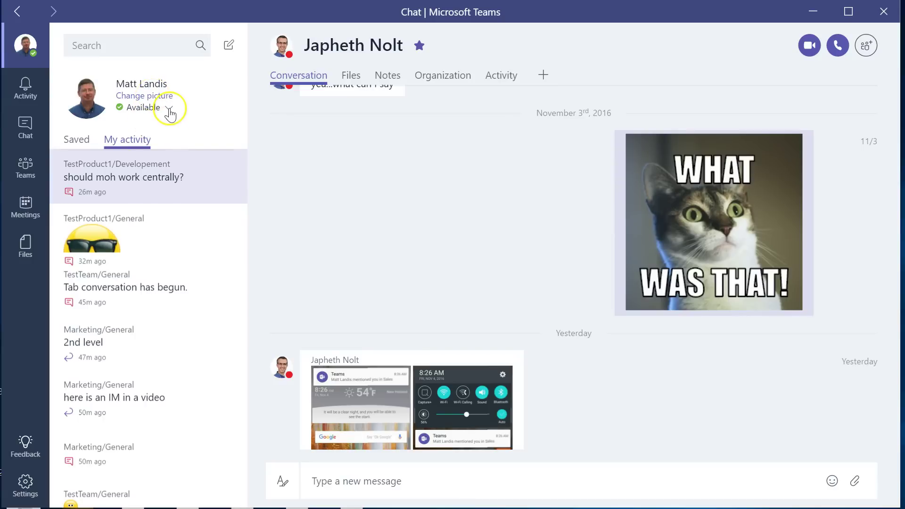
pyautogui.click(170, 109)
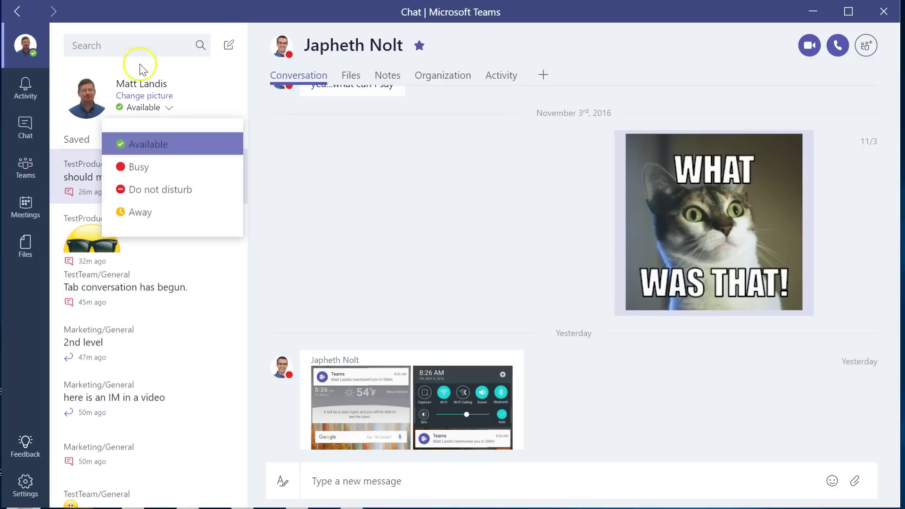
pyautogui.click(137, 44)
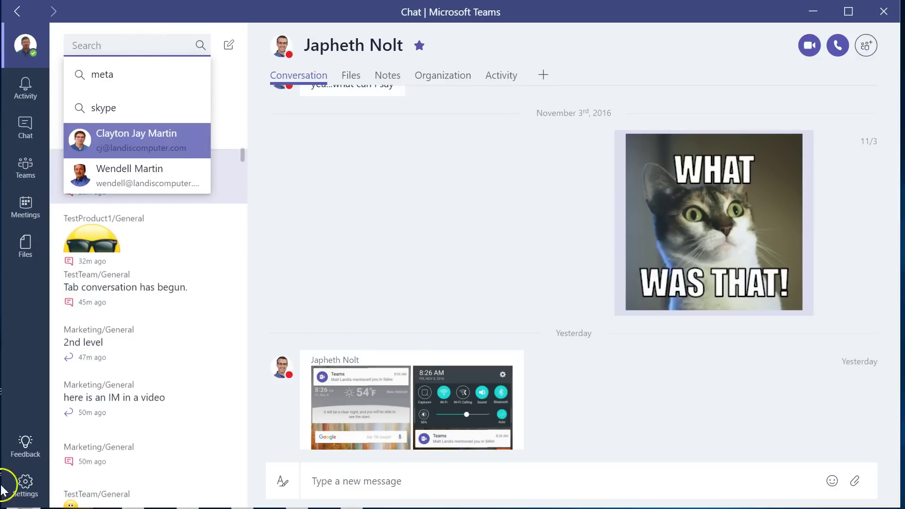
# - Review Activity notifications, switch to the Recent feed with TestProduct1 General, and open recent searches
pyautogui.click(27, 91)
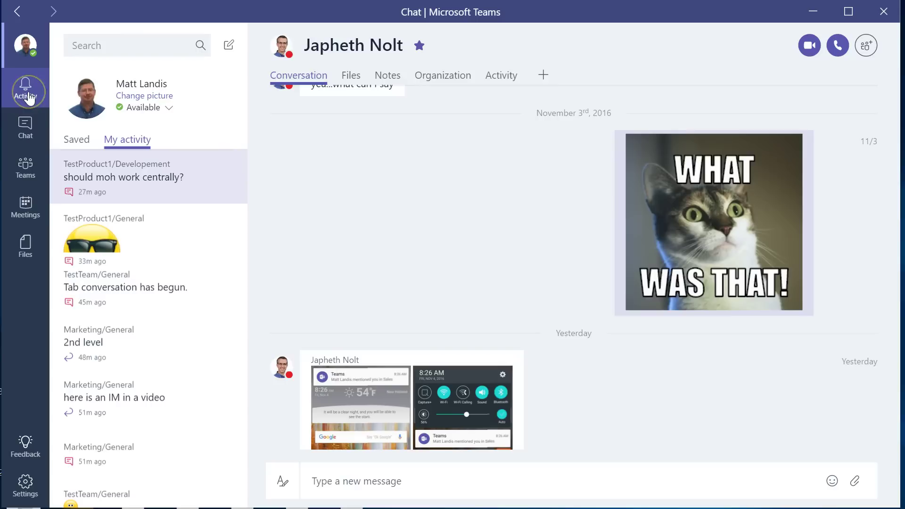
pyautogui.click(28, 96)
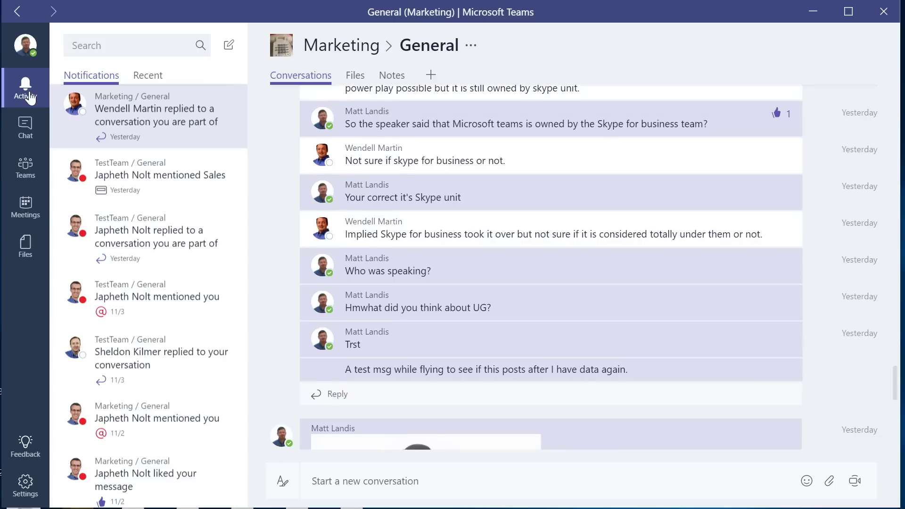
pyautogui.click(98, 122)
pyautogui.click(137, 79)
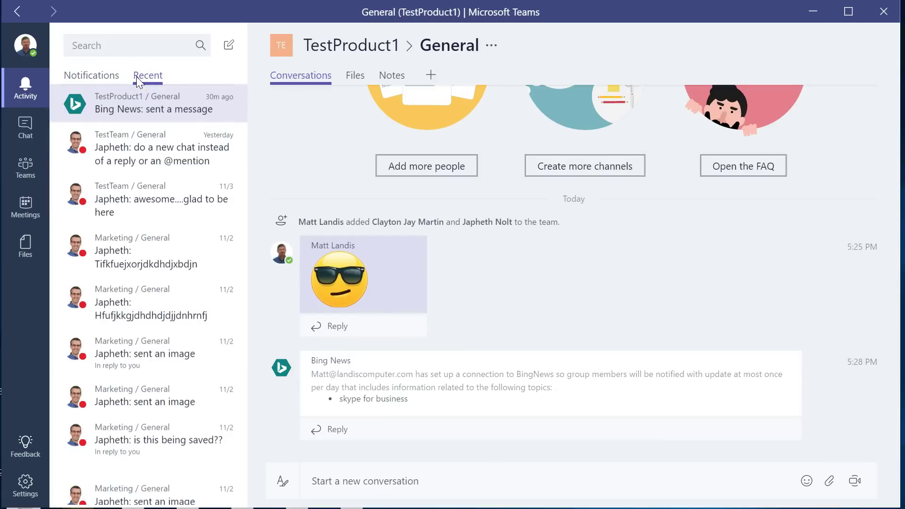
pyautogui.click(139, 47)
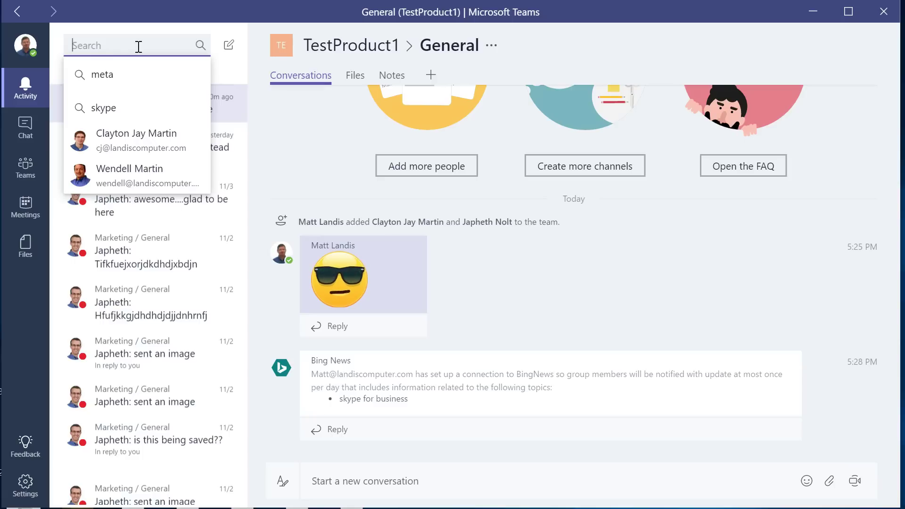
pyautogui.click(139, 77)
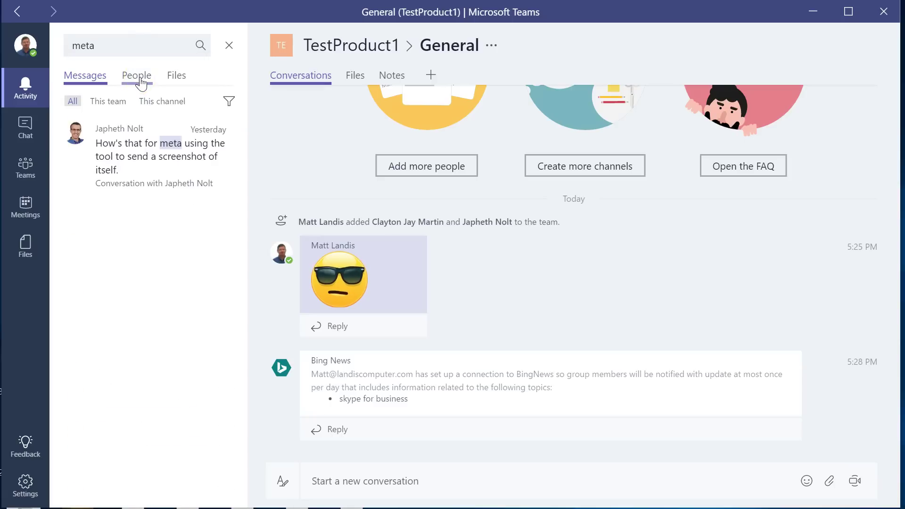
pyautogui.click(228, 101)
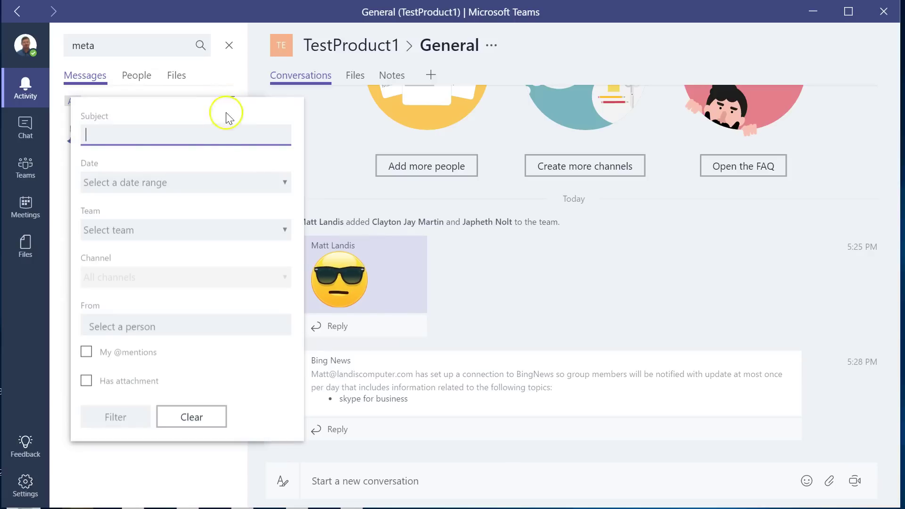
pyautogui.click(187, 234)
pyautogui.click(185, 233)
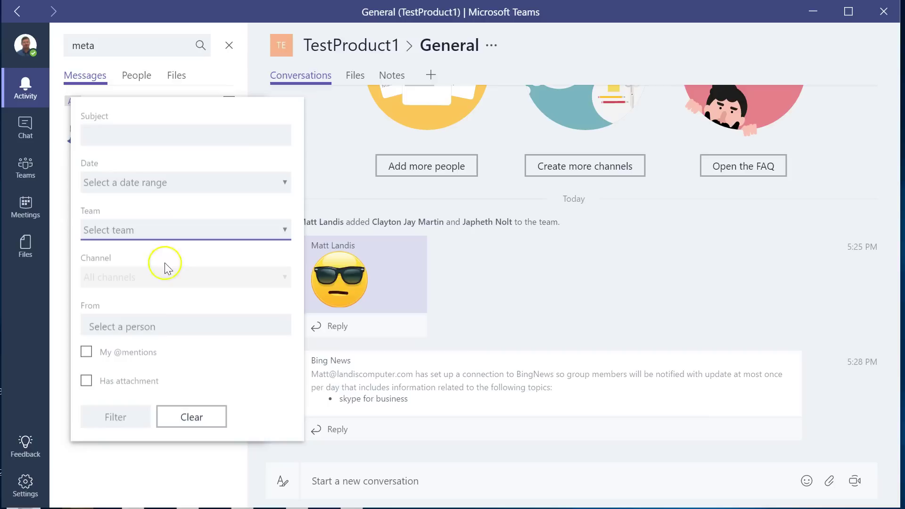
pyautogui.click(145, 277)
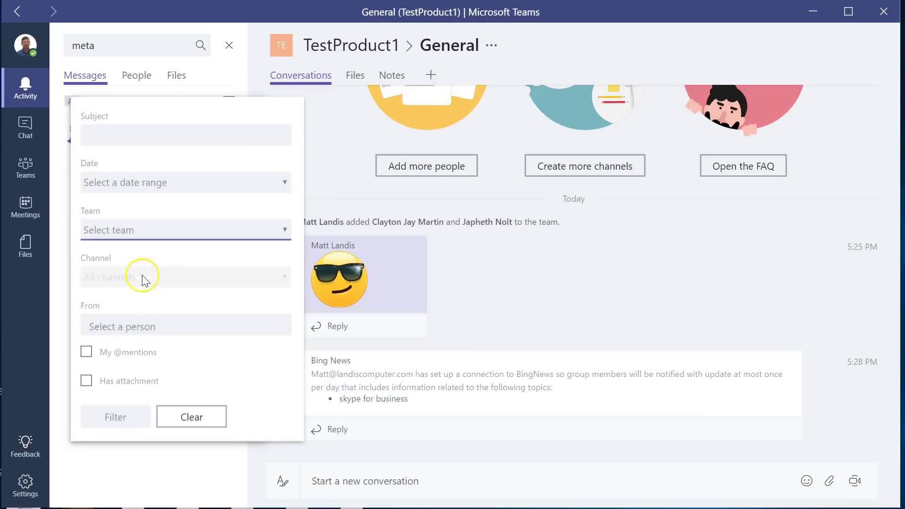
pyautogui.click(173, 138)
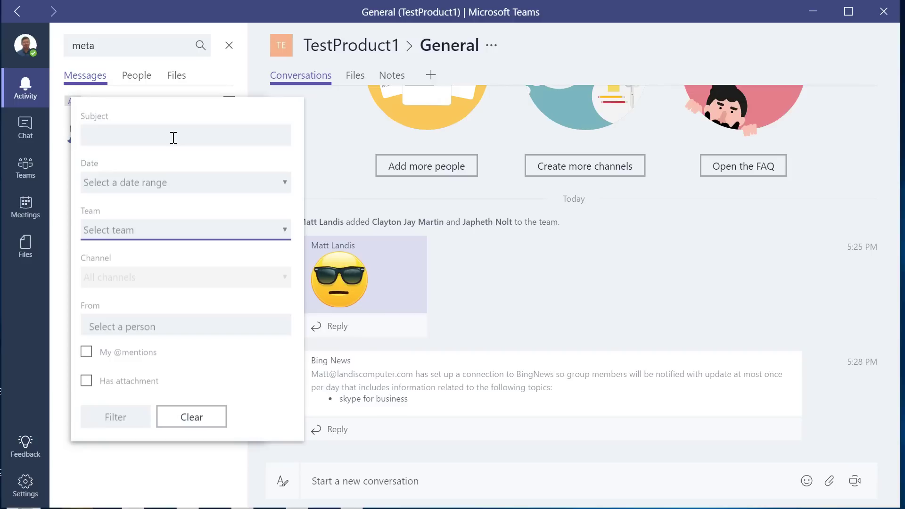
pyautogui.click(128, 50)
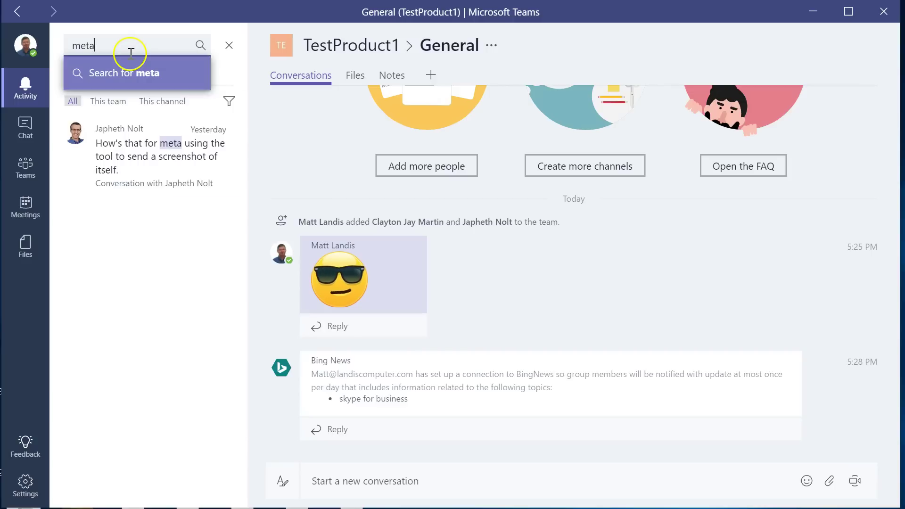
pyautogui.click(228, 46)
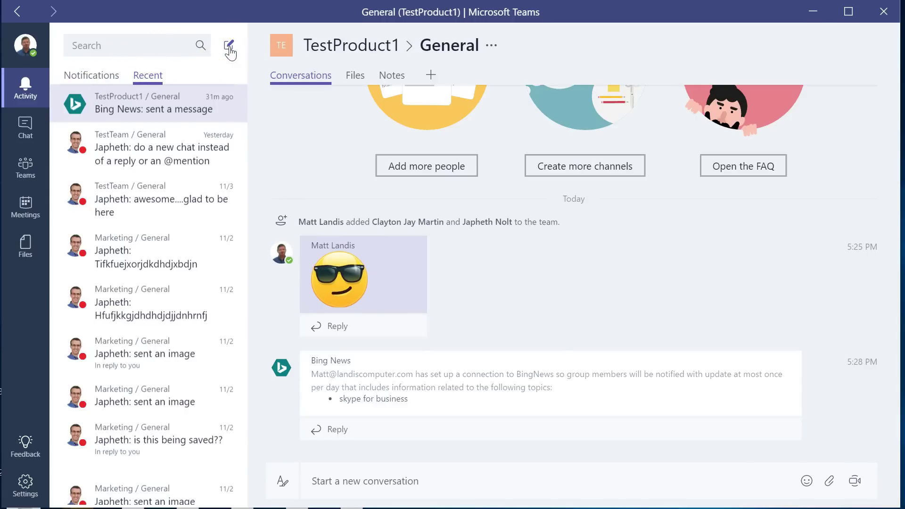
# - Start a new chat to a colleague found by name and place the cursor in the message box
pyautogui.click(229, 47)
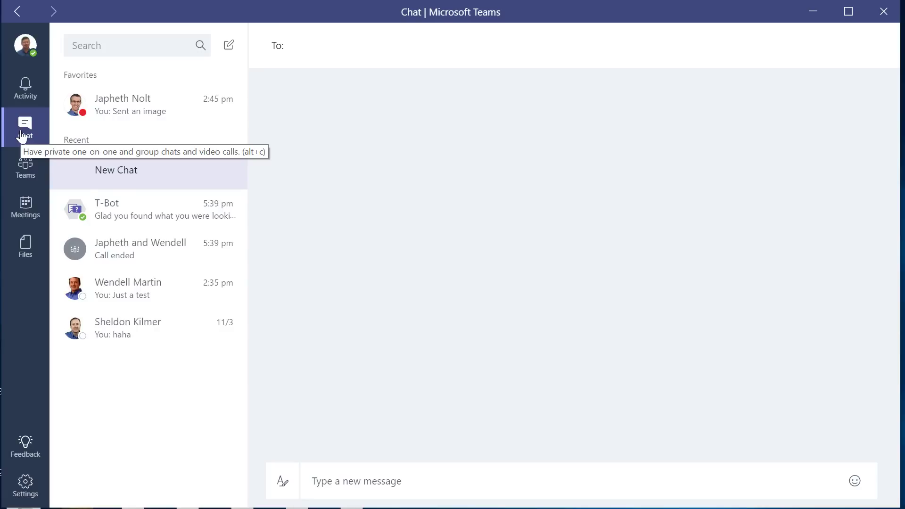
pyautogui.write('japheth')
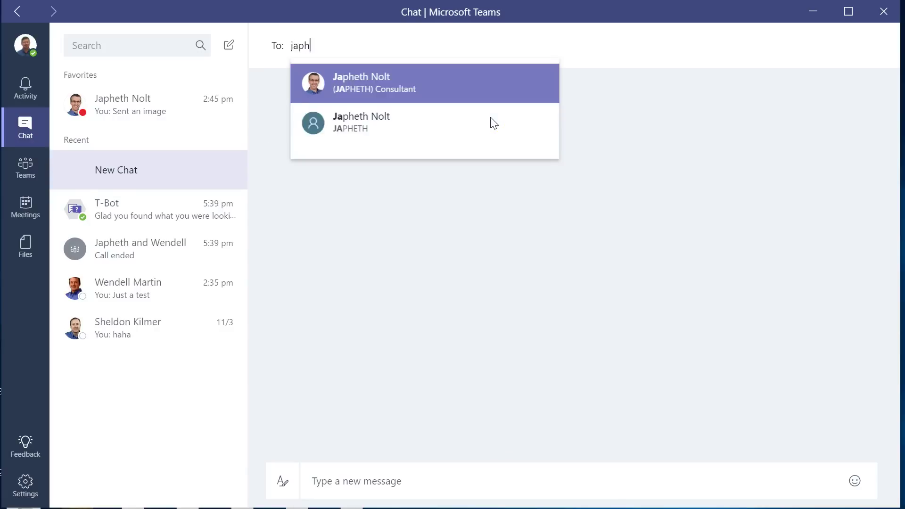
pyautogui.click(455, 83)
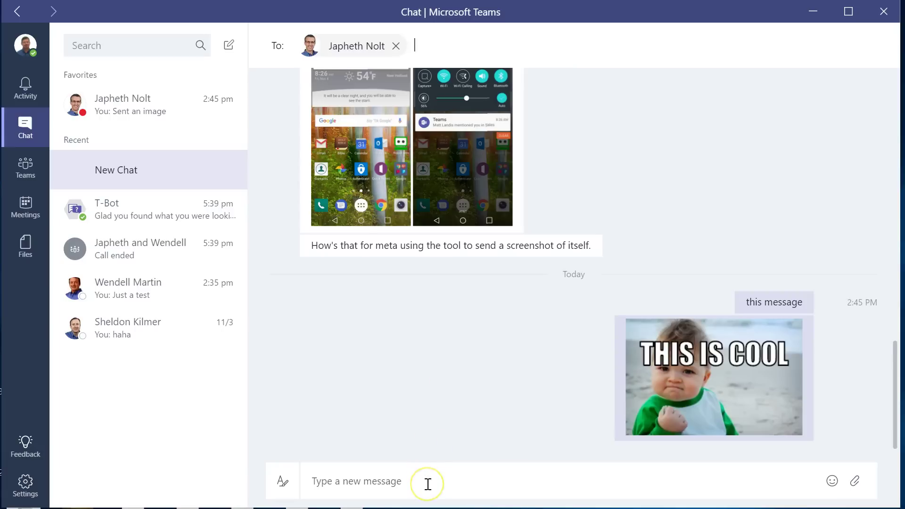
pyautogui.click(427, 483)
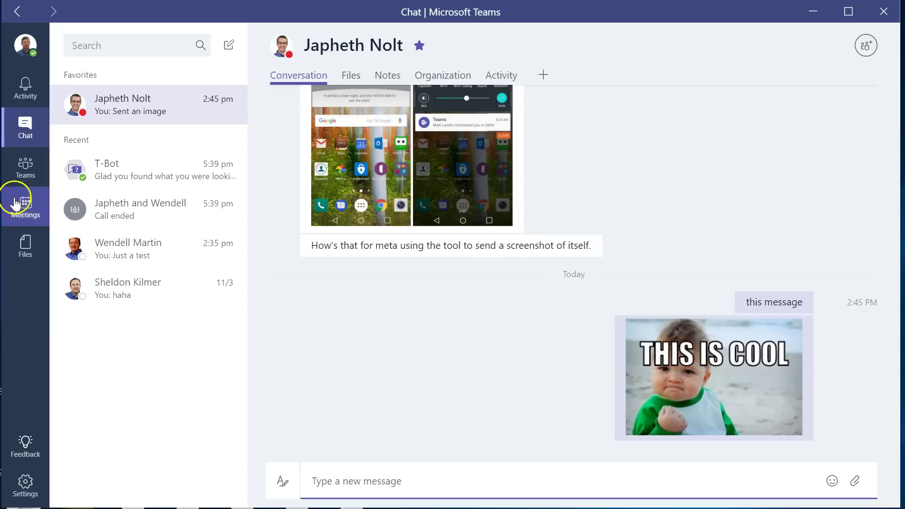
# - Return to the Teams list on the TestProduct1 General channel and view the Create team option
pyautogui.click(26, 179)
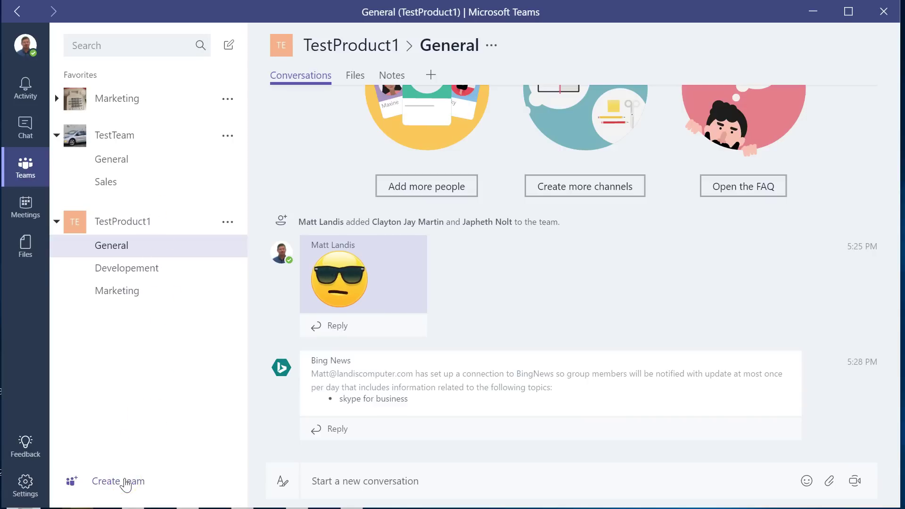
pyautogui.click(130, 479)
pyautogui.click(142, 225)
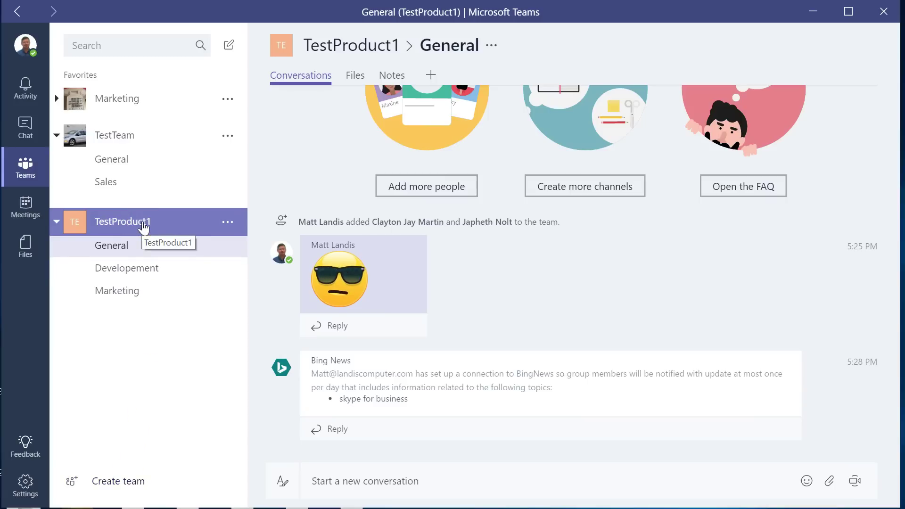
pyautogui.click(477, 478)
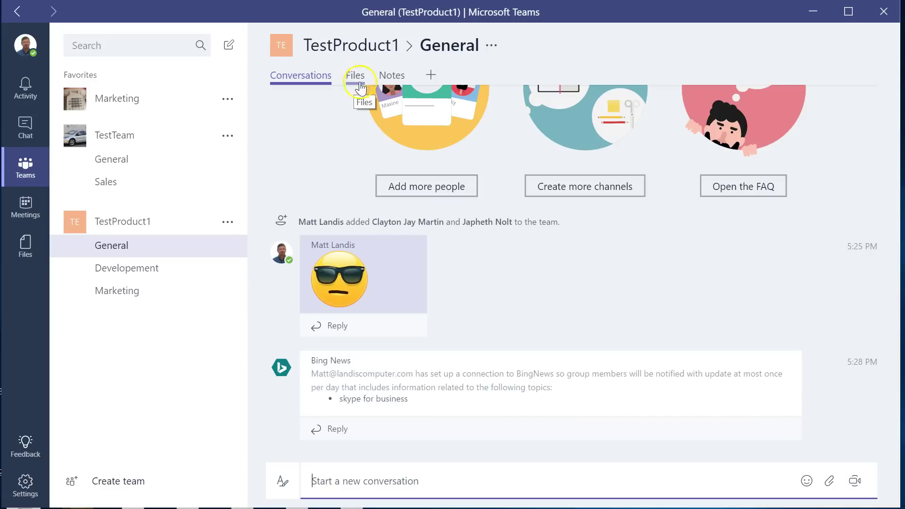
pyautogui.click(429, 76)
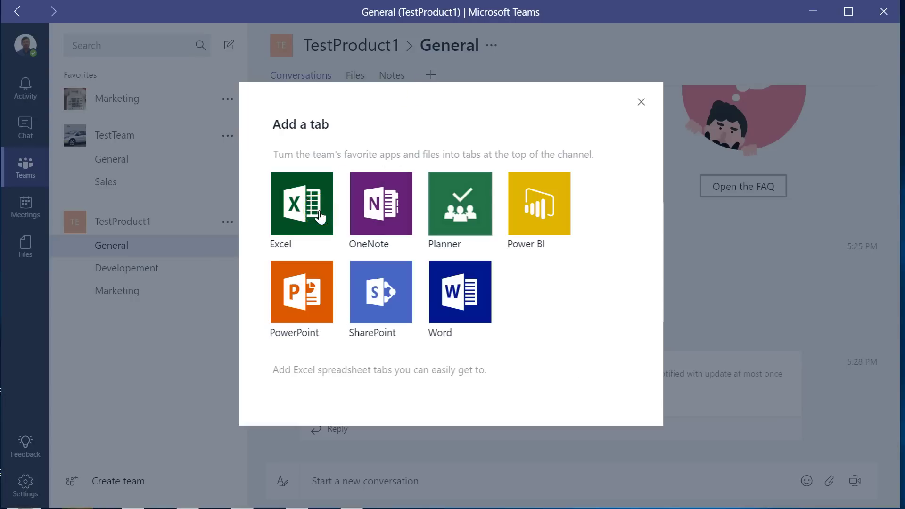
pyautogui.click(484, 213)
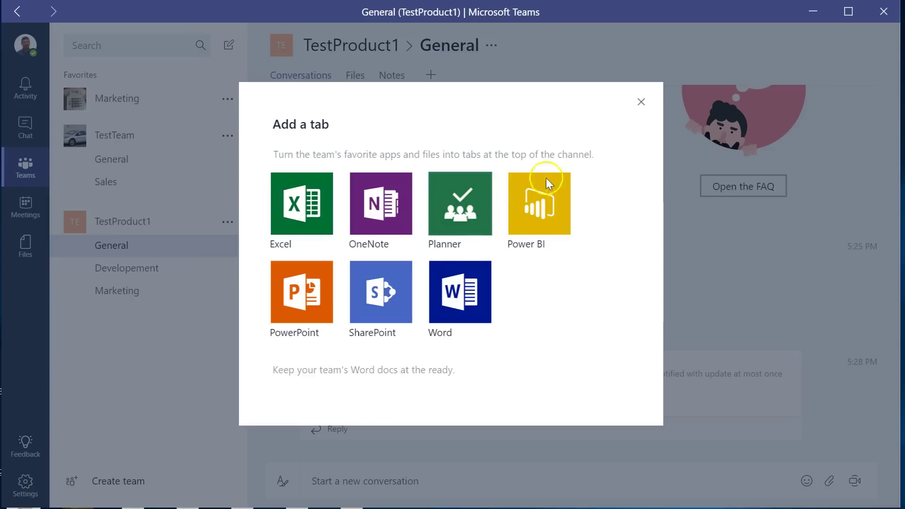
pyautogui.click(640, 102)
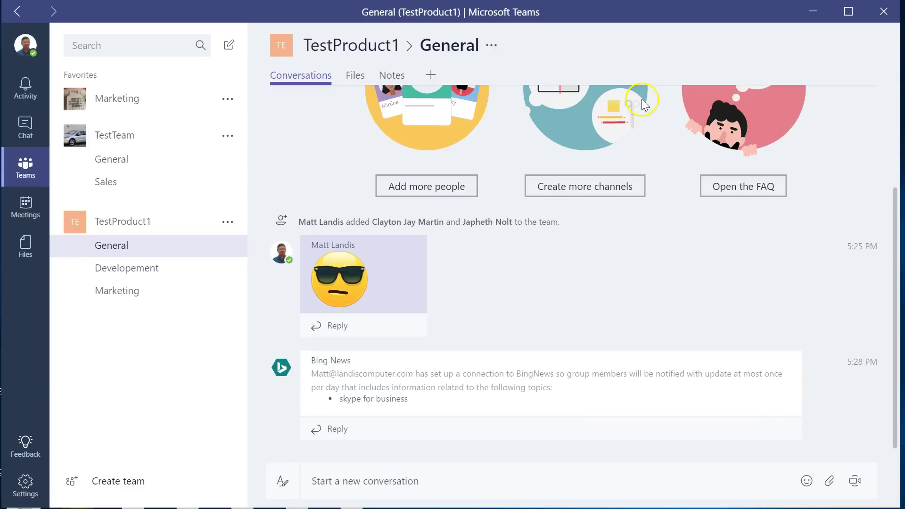
pyautogui.click(178, 298)
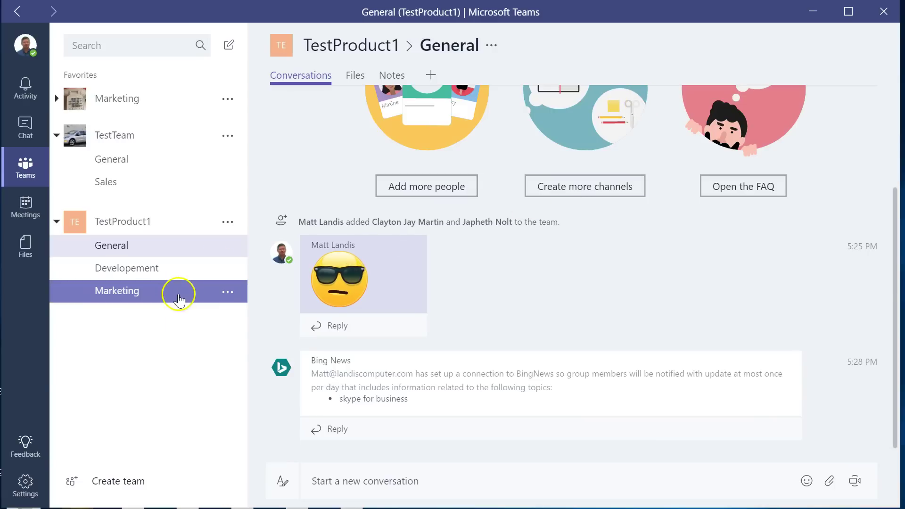
pyautogui.click(227, 225)
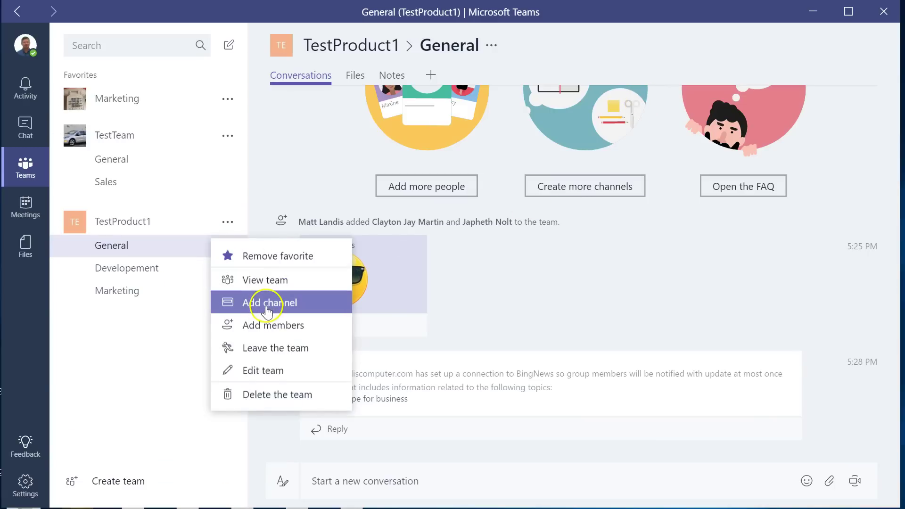
pyautogui.click(131, 370)
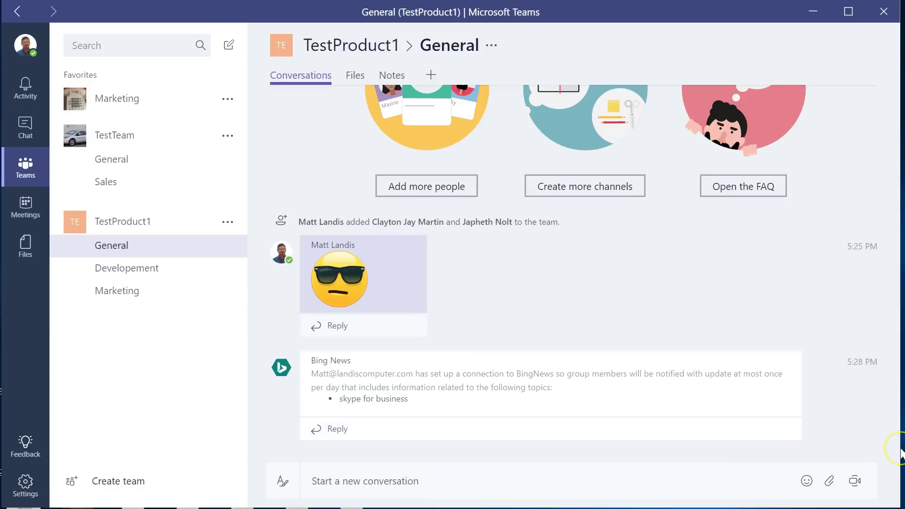
pyautogui.click(858, 490)
# - Set up a Meet now video meeting in the General channel with subject 'some name'
pyautogui.click(855, 485)
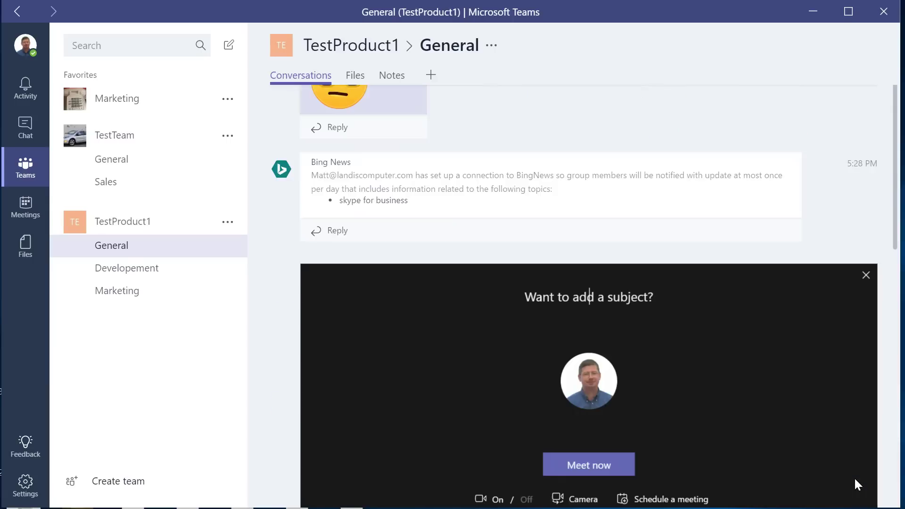
pyautogui.click(840, 477)
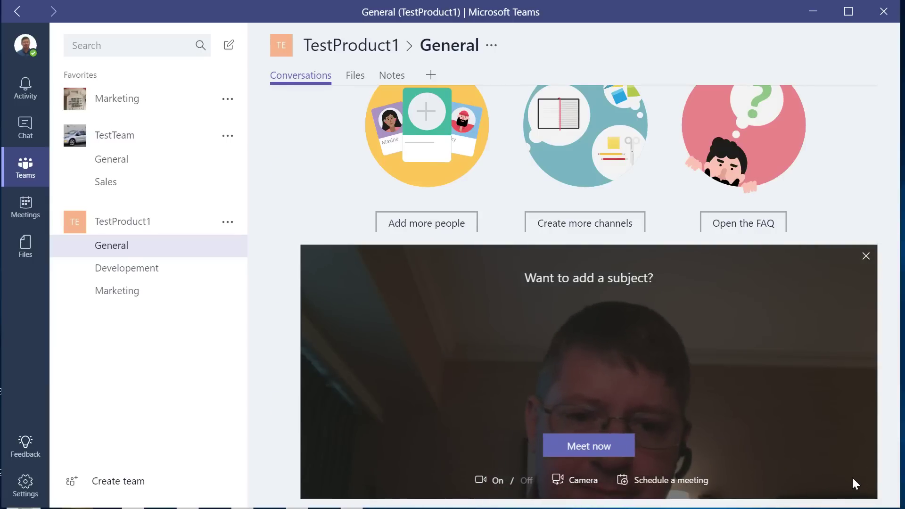
pyautogui.write('some')
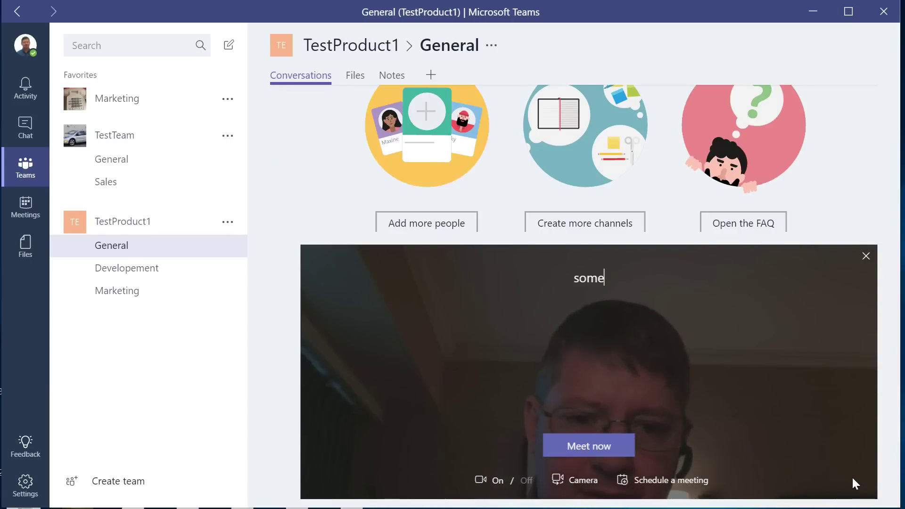
pyautogui.write(' name')
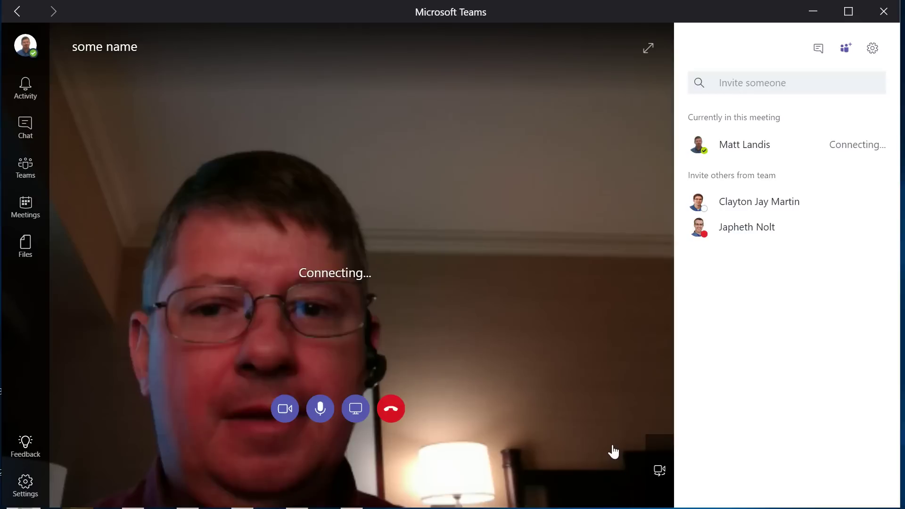
# - Start the 'some name' meeting and show its conversation panel instead of the participants
pyautogui.click(634, 389)
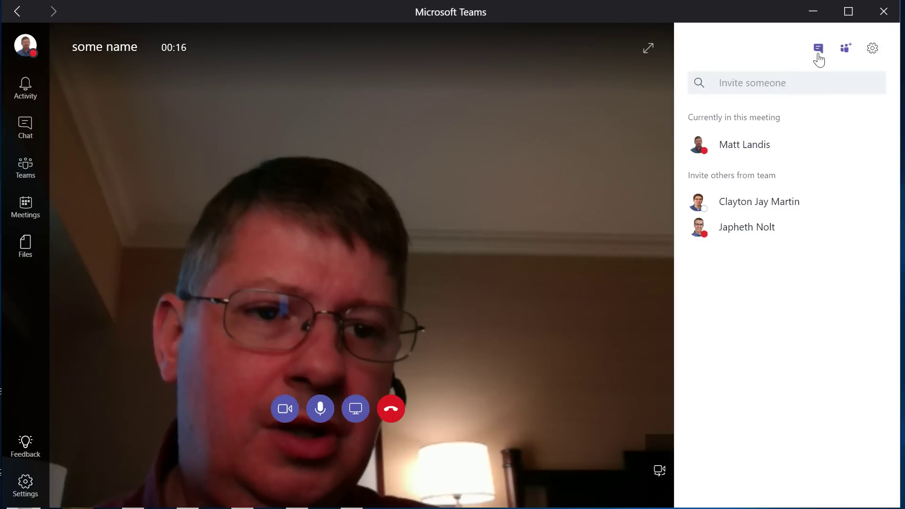
pyautogui.click(818, 55)
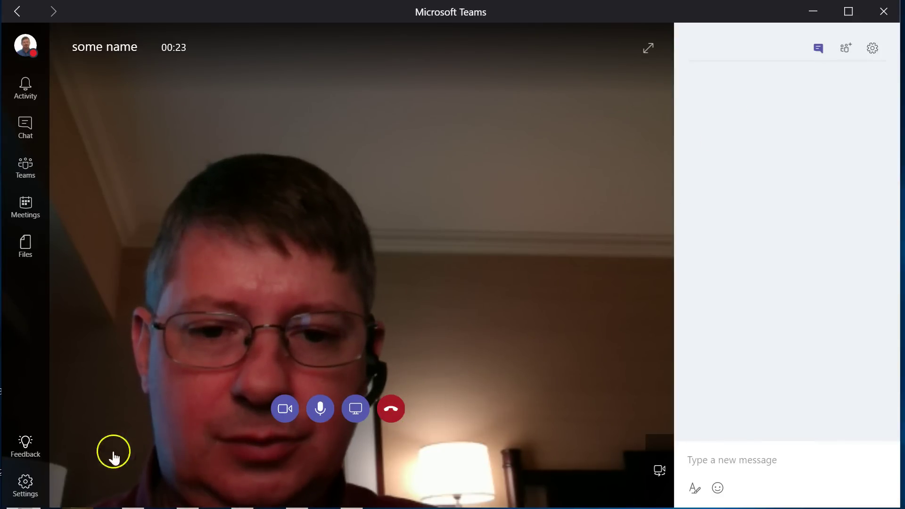
# - Hang up the call and return to the Monday Music on Hold meeting details
pyautogui.click(391, 408)
pyautogui.click(26, 207)
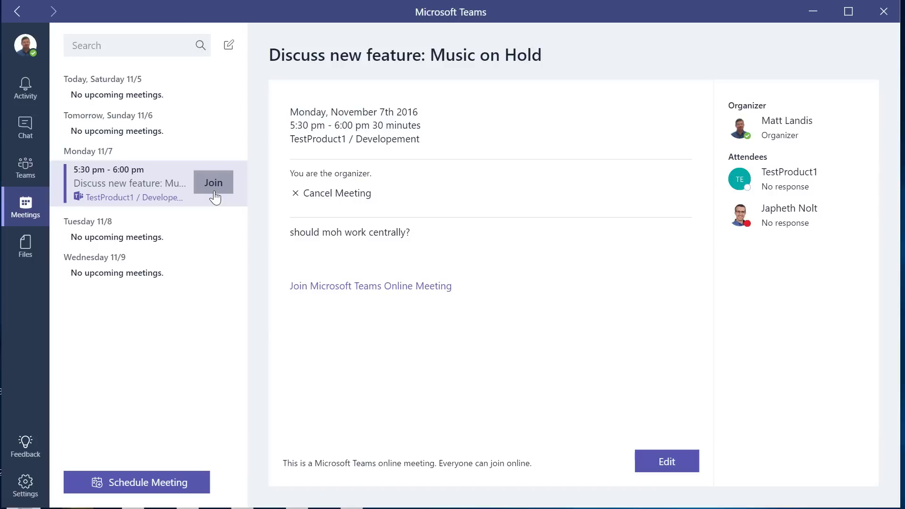
# - Show the Files view listing recent documents such as newstuff.docx, Test.docx and Book1.xlsx
pyautogui.click(25, 252)
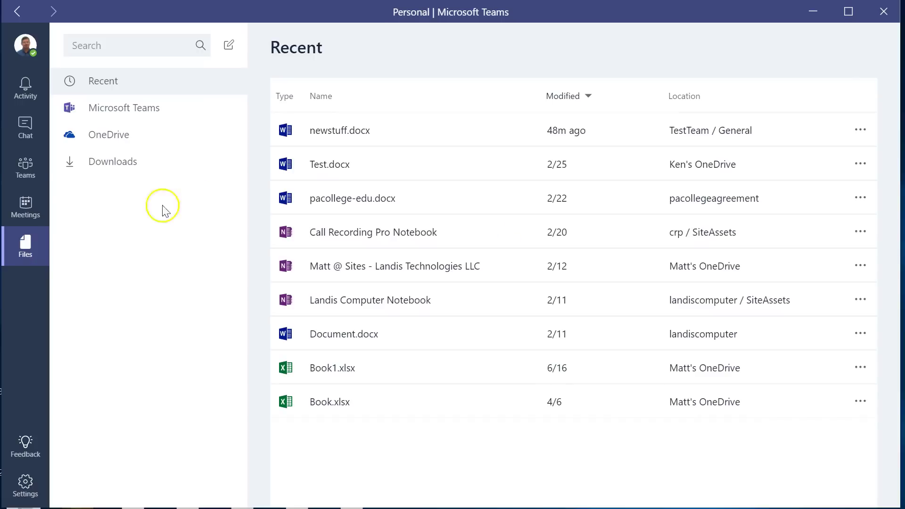
pyautogui.click(293, 143)
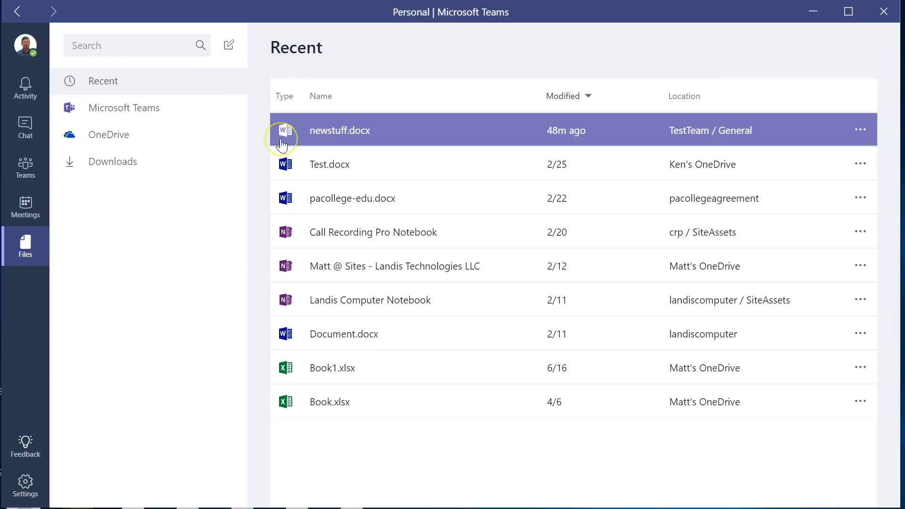
pyautogui.click(25, 487)
pyautogui.moveTo(77, 202)
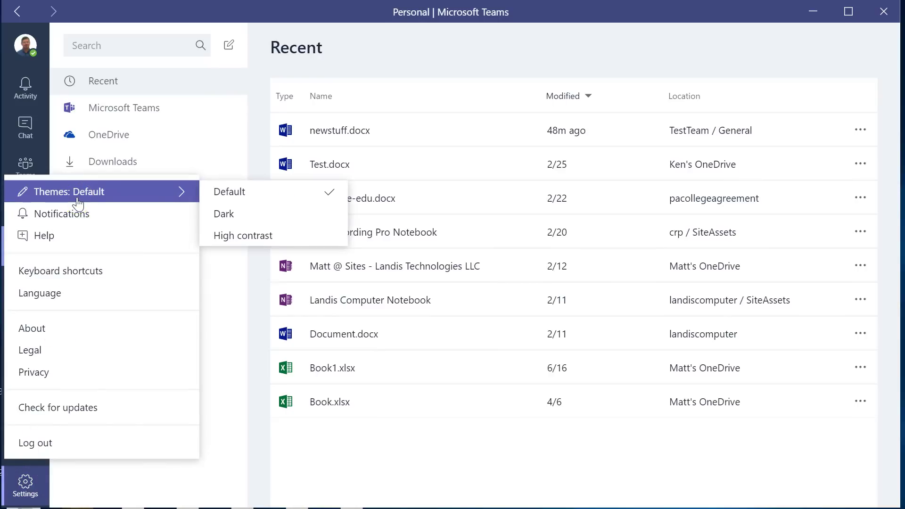
pyautogui.click(107, 198)
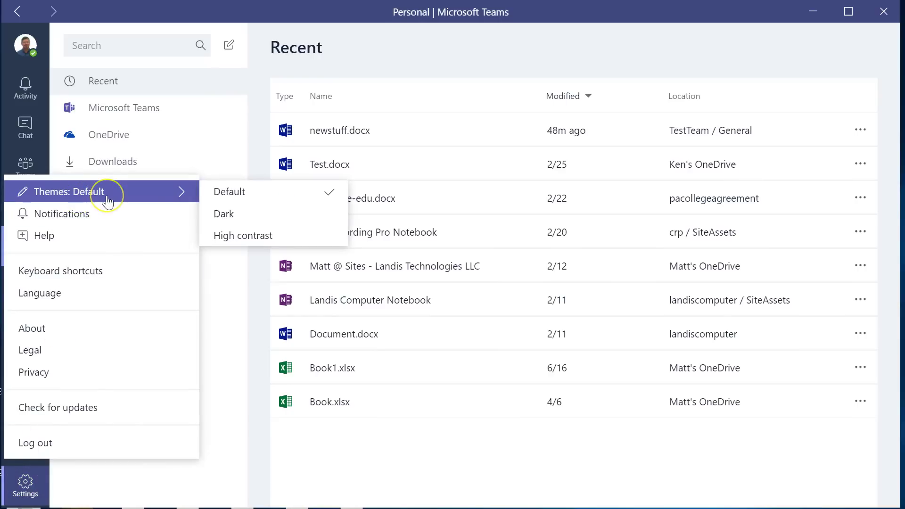
pyautogui.click(97, 218)
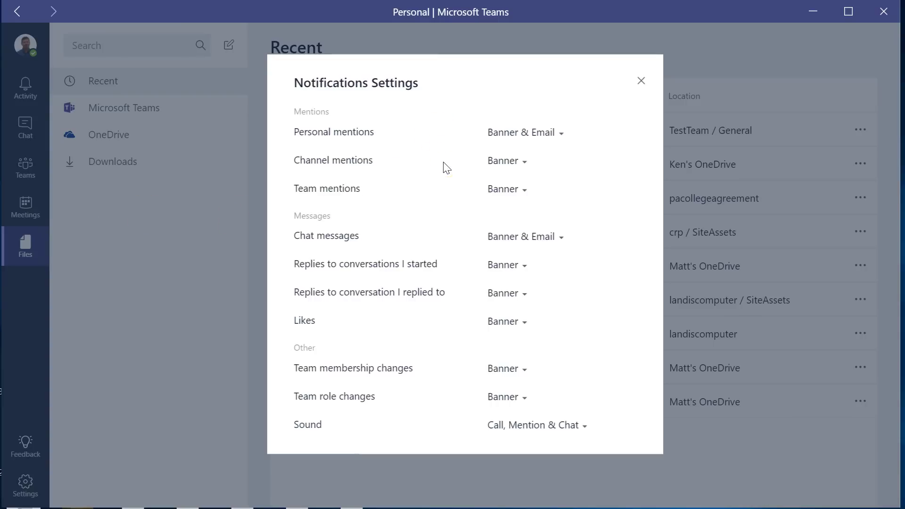
pyautogui.click(640, 81)
pyautogui.click(26, 481)
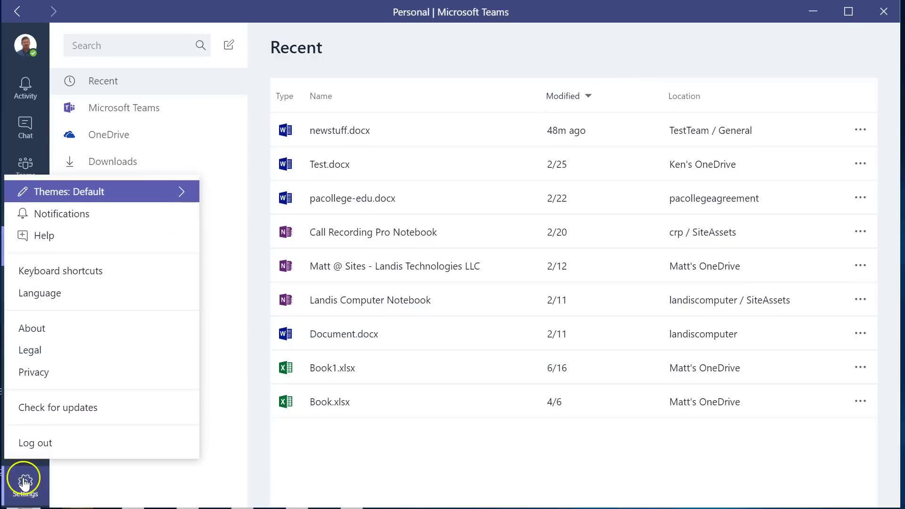
pyautogui.click(75, 276)
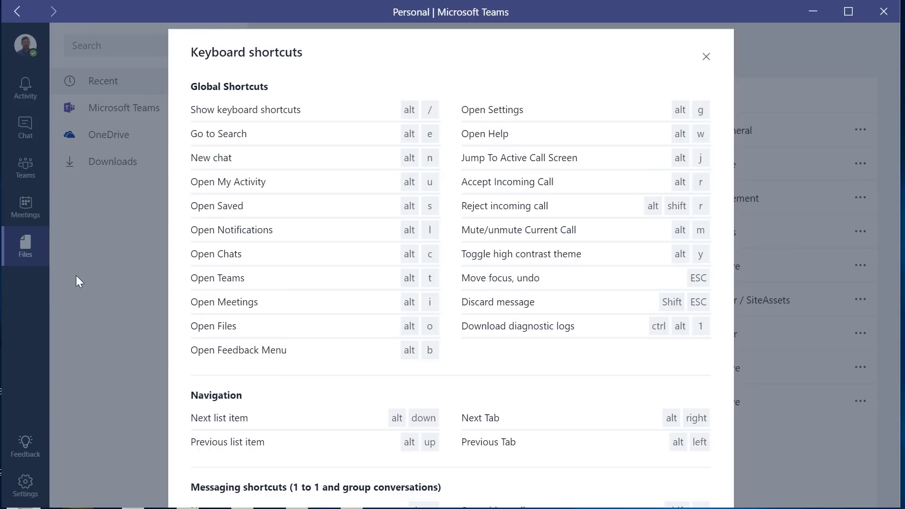
pyautogui.click(704, 57)
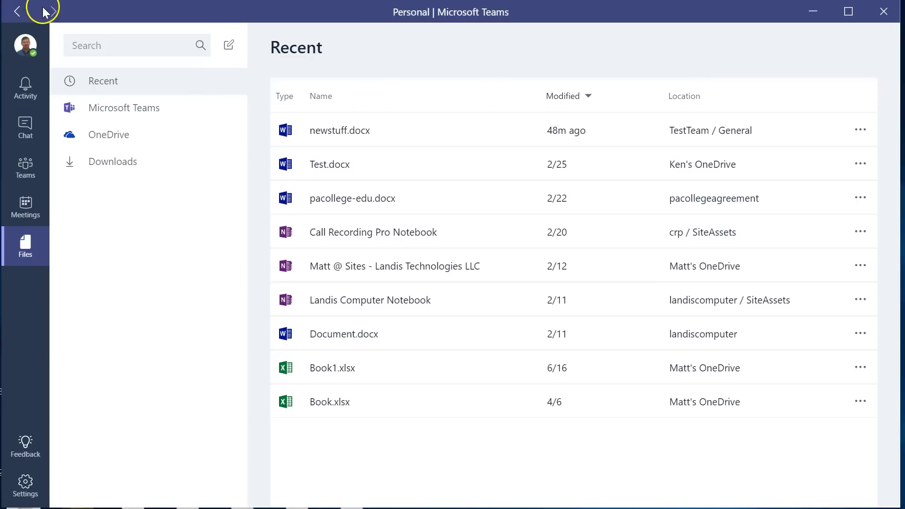
pyautogui.click(23, 17)
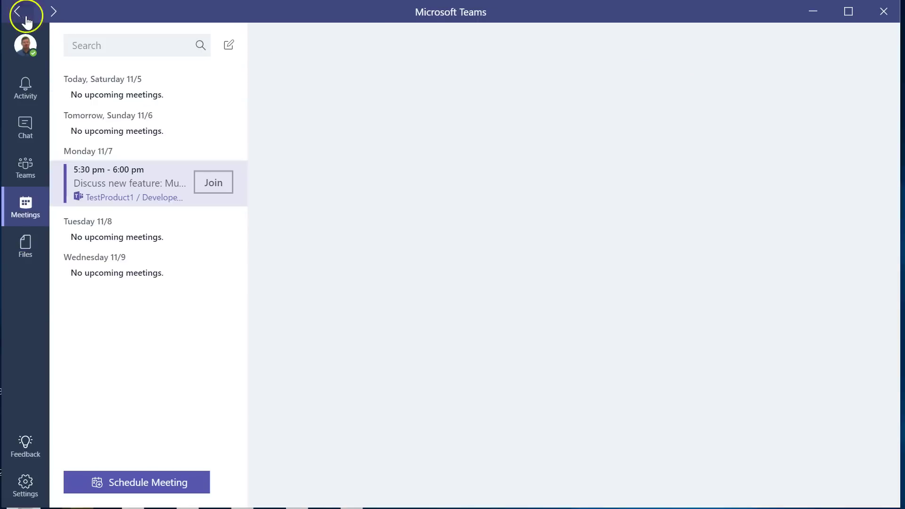
pyautogui.click(51, 15)
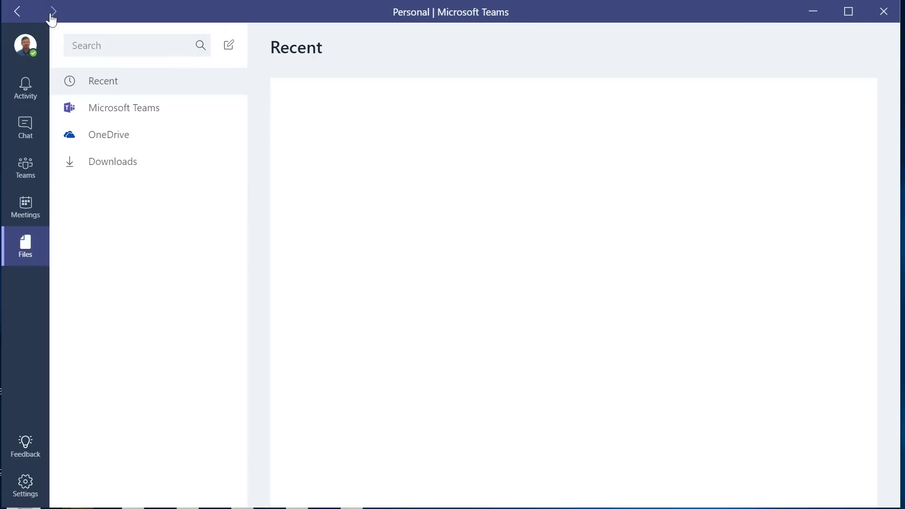